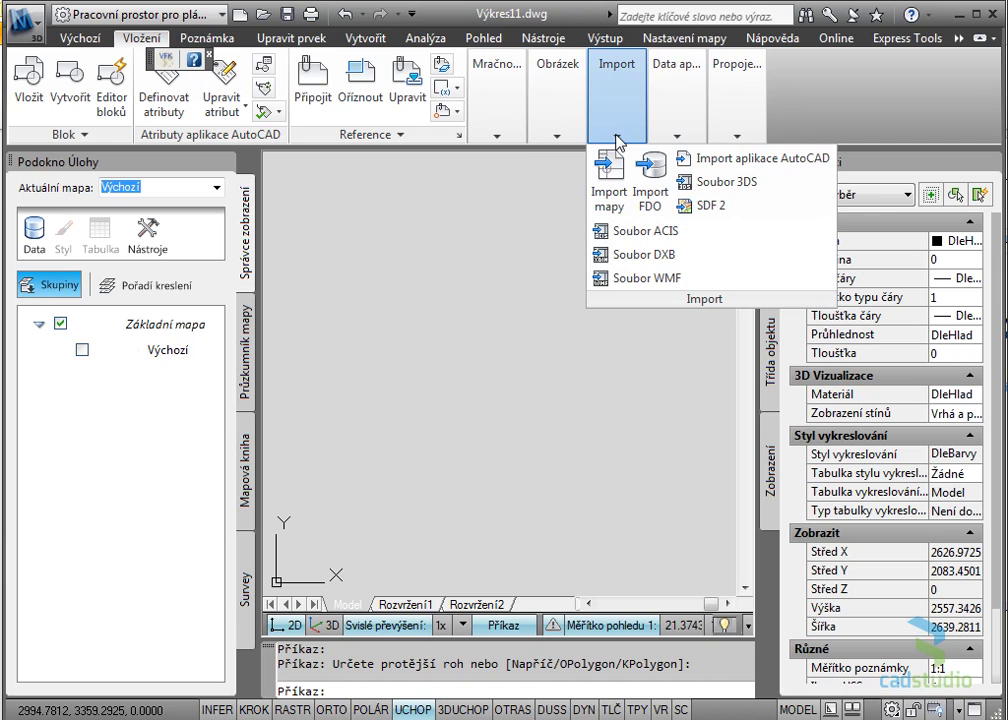
Import SM5.shp as closed polylines, storing its attributes in a new SM5 object data table.
click(607, 190)
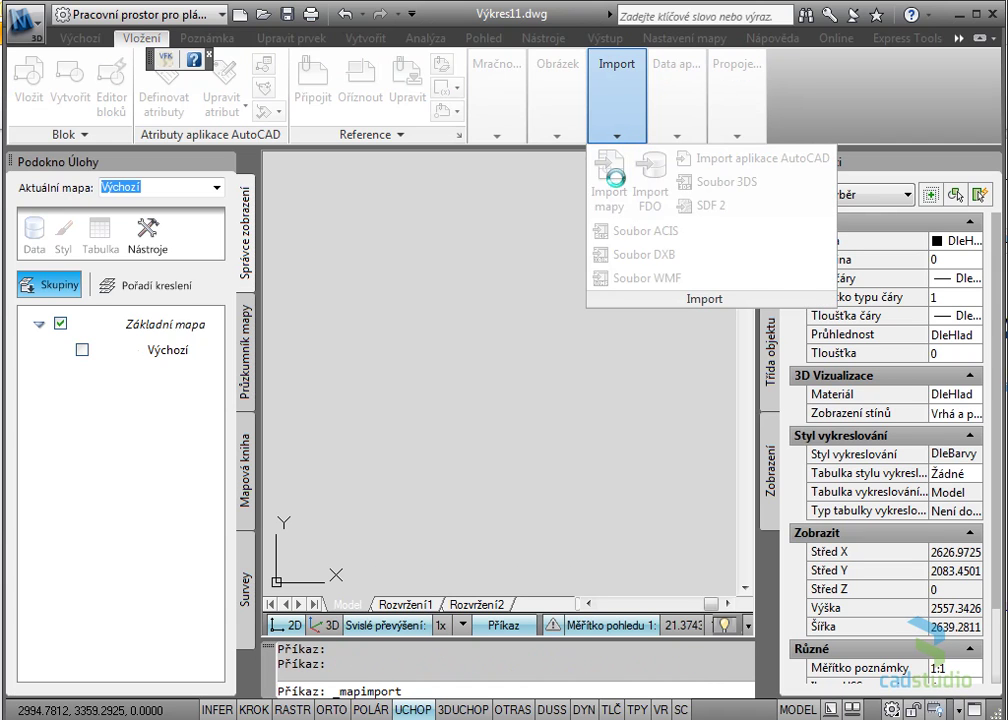
click(360, 267)
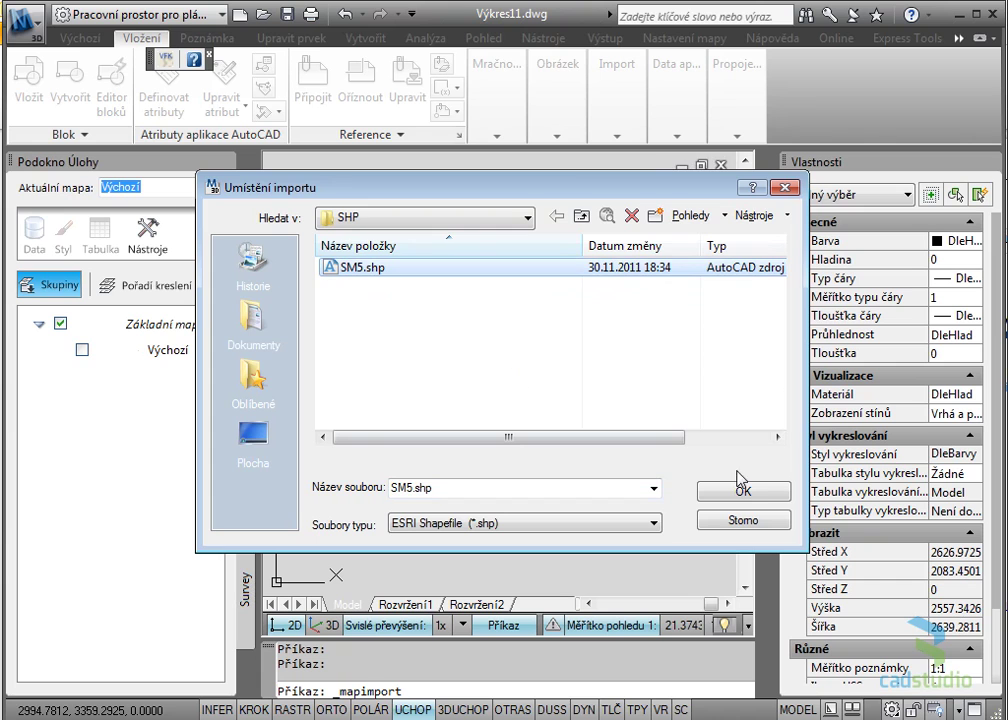
click(759, 493)
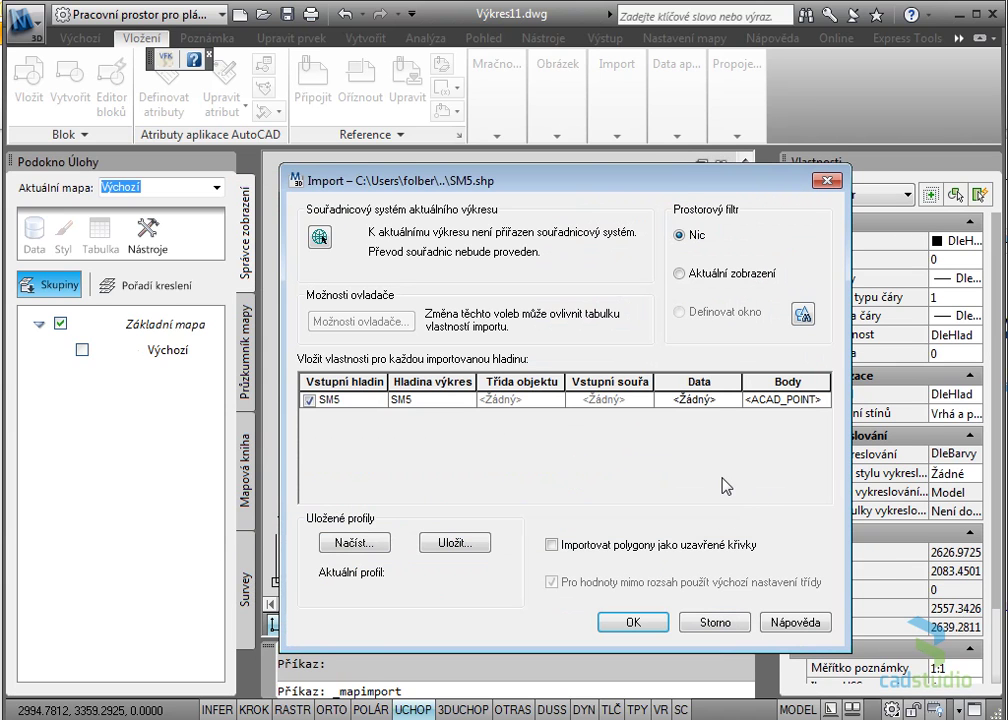
click(706, 399)
click(735, 400)
click(176, 223)
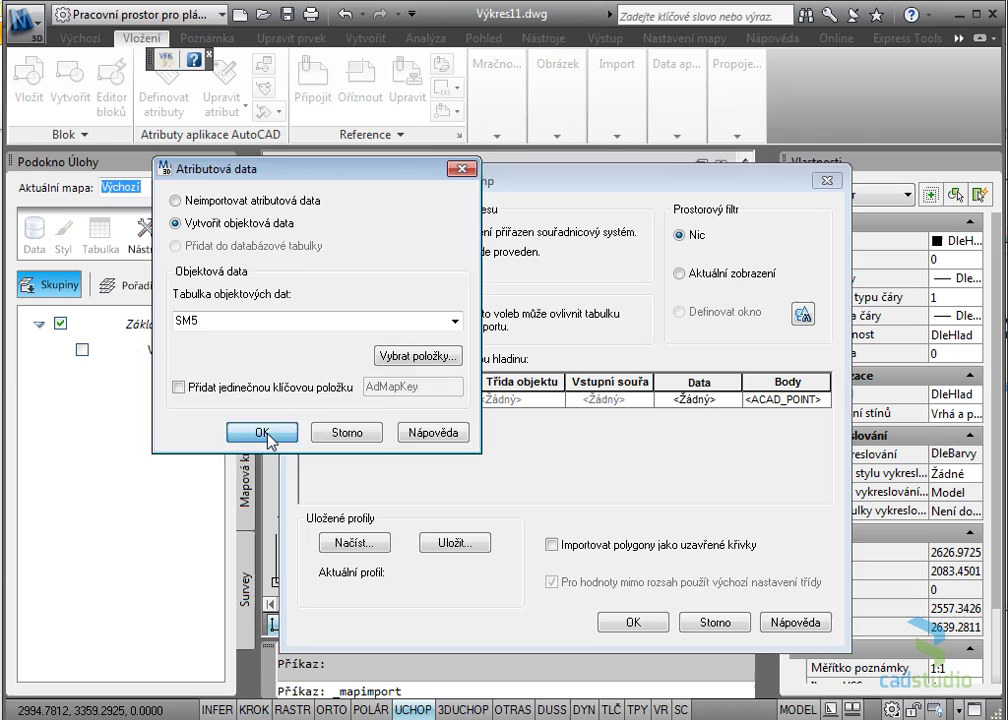
click(264, 432)
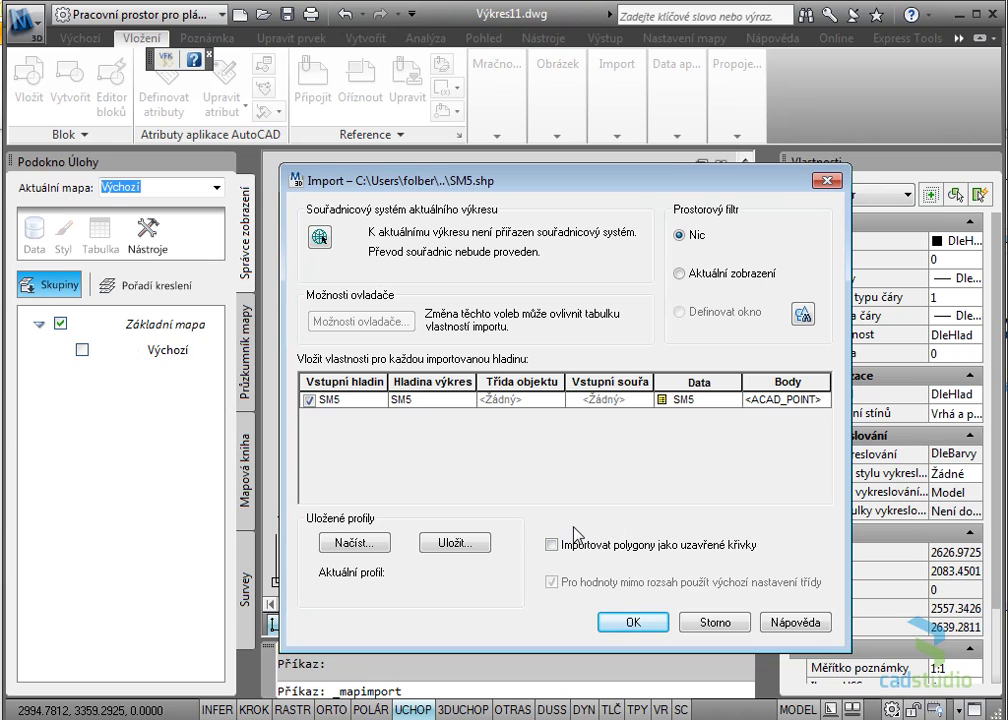
click(643, 628)
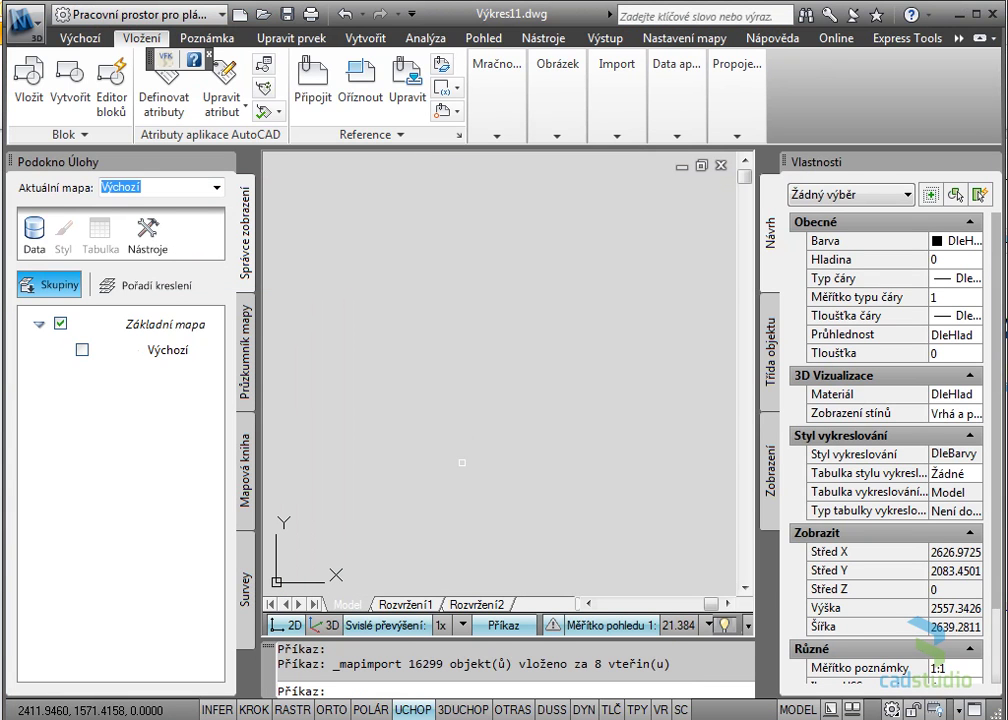
Zoom to the full grid and inspect one cell's OD:SM5 data, such as FeatId 10708.
middle_click(462, 463)
middle_click(462, 463)
scroll(464, 376, up, 2)
scroll(486, 377, up, 3)
scroll(486, 377, up, 2)
scroll(486, 377, up, 1)
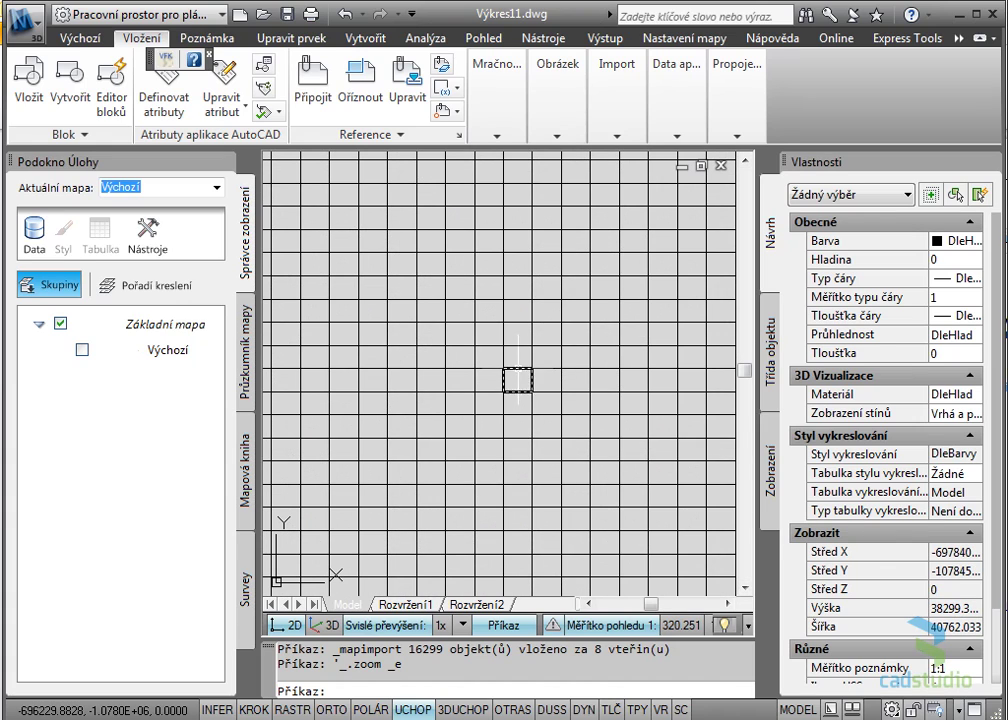
click(517, 379)
scroll(999, 480, down, 1)
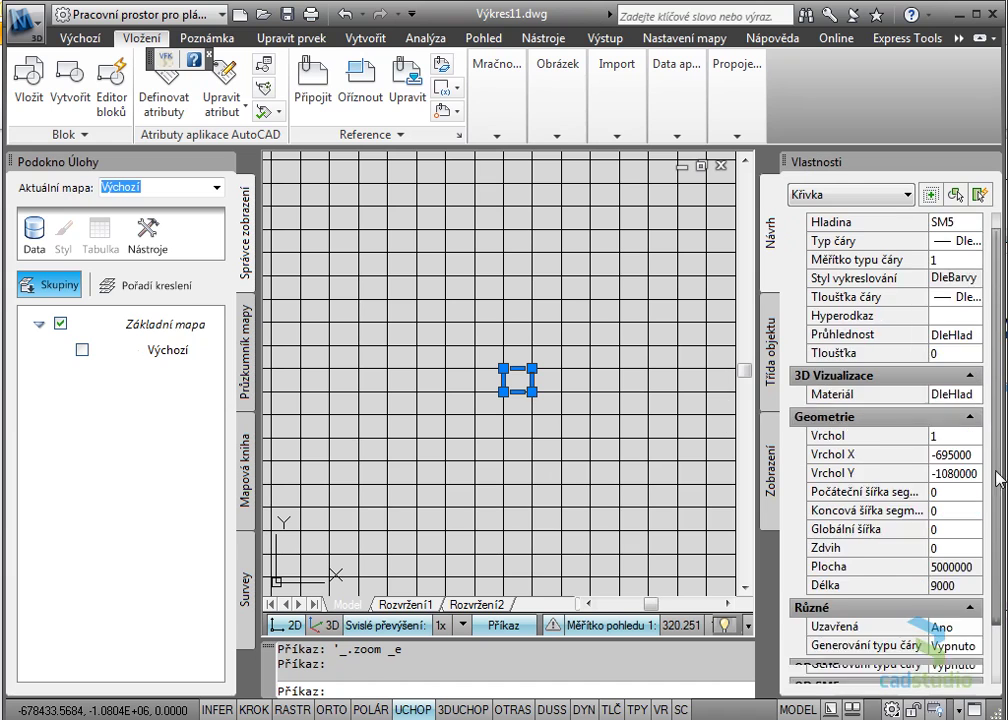
scroll(999, 480, down, 1)
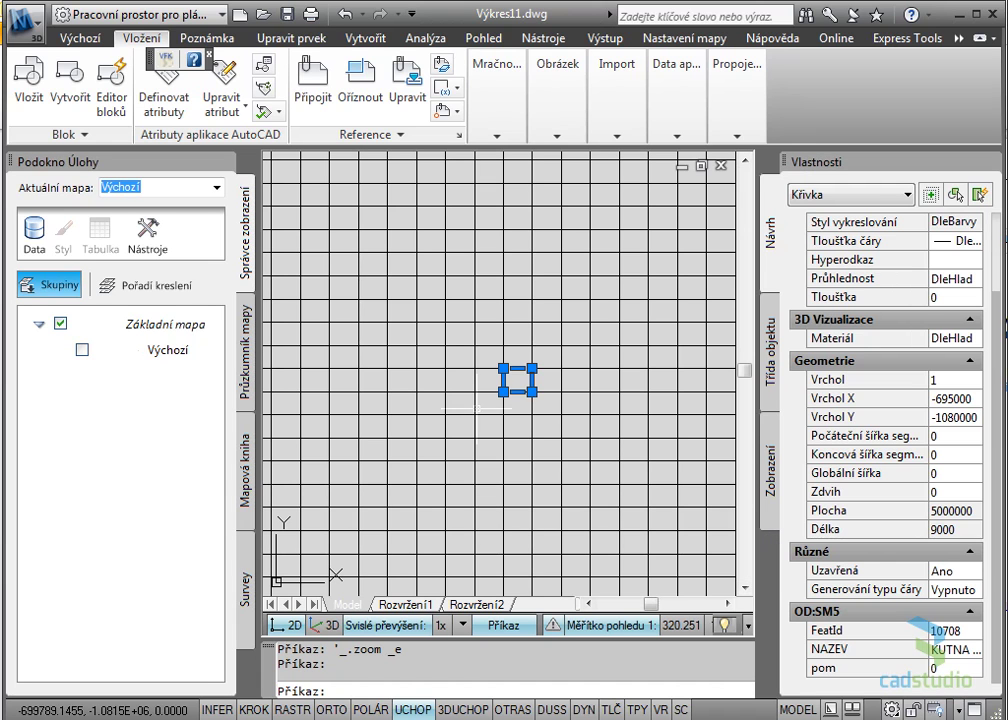
key(Escape)
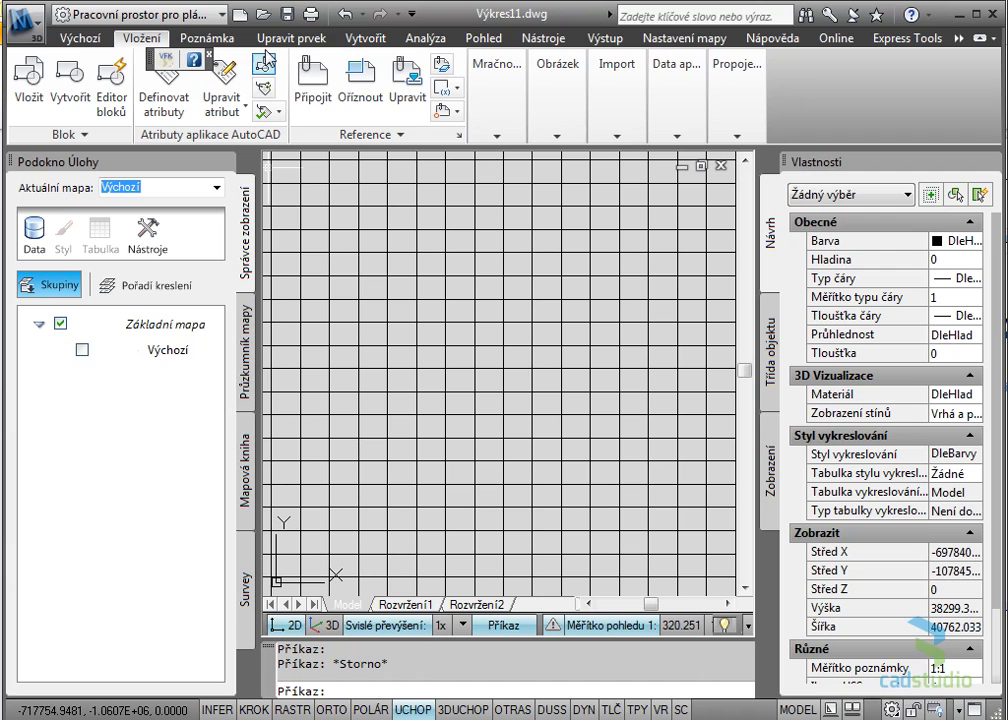
Create ACAD_POINT centroids for all closed grid polylines on a new Centroidy layer.
click(295, 38)
click(365, 38)
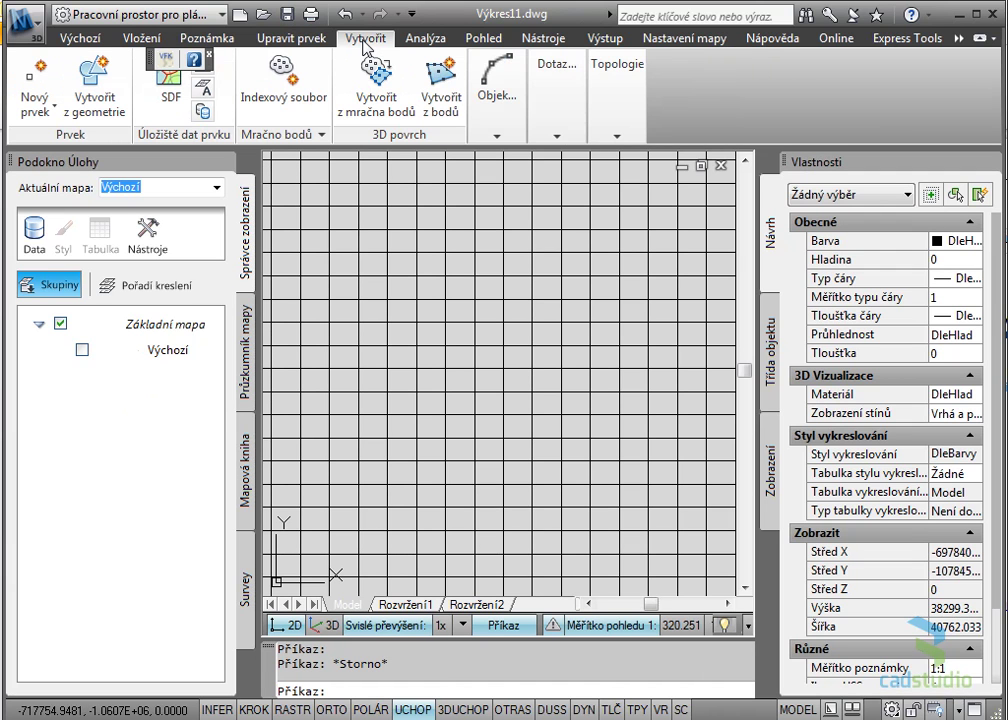
mouse_move(497, 90)
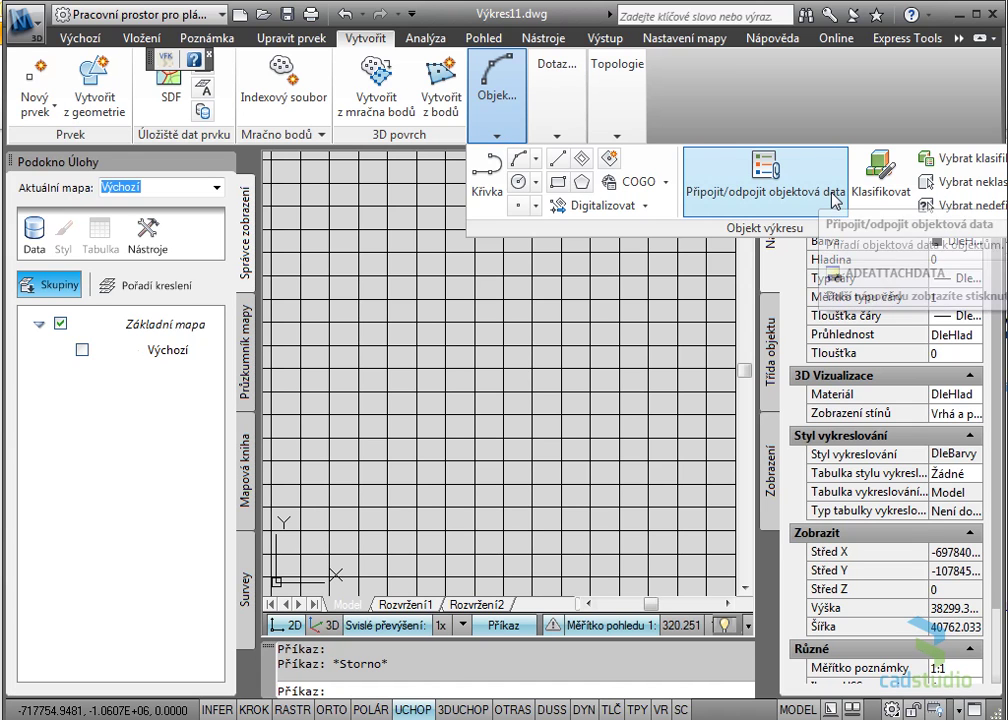
click(610, 160)
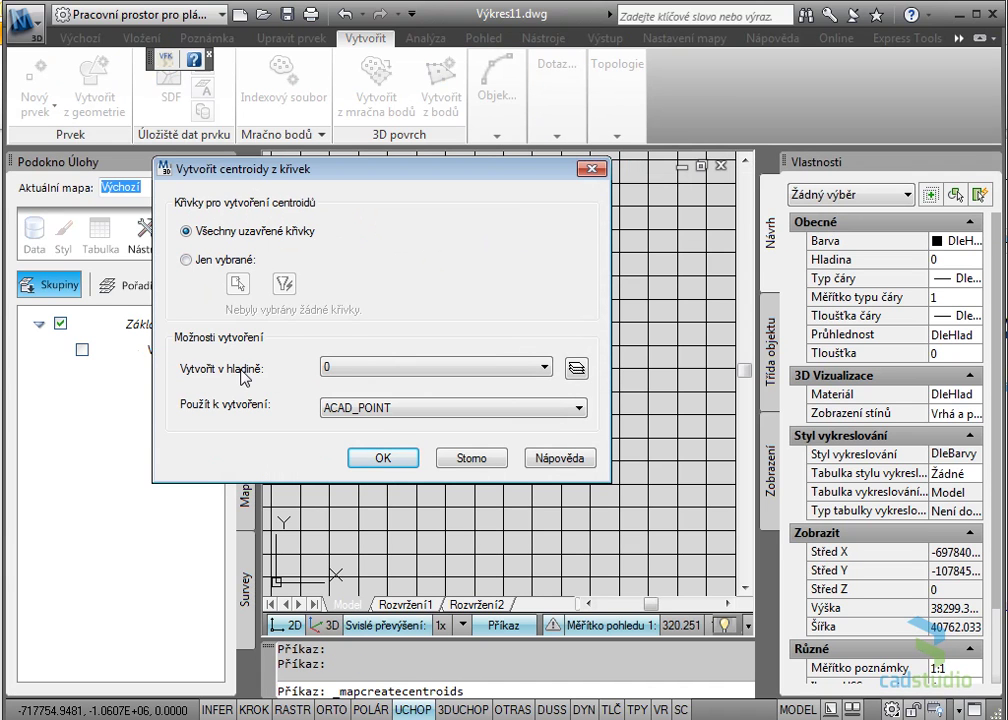
click(363, 369)
click(503, 376)
click(576, 369)
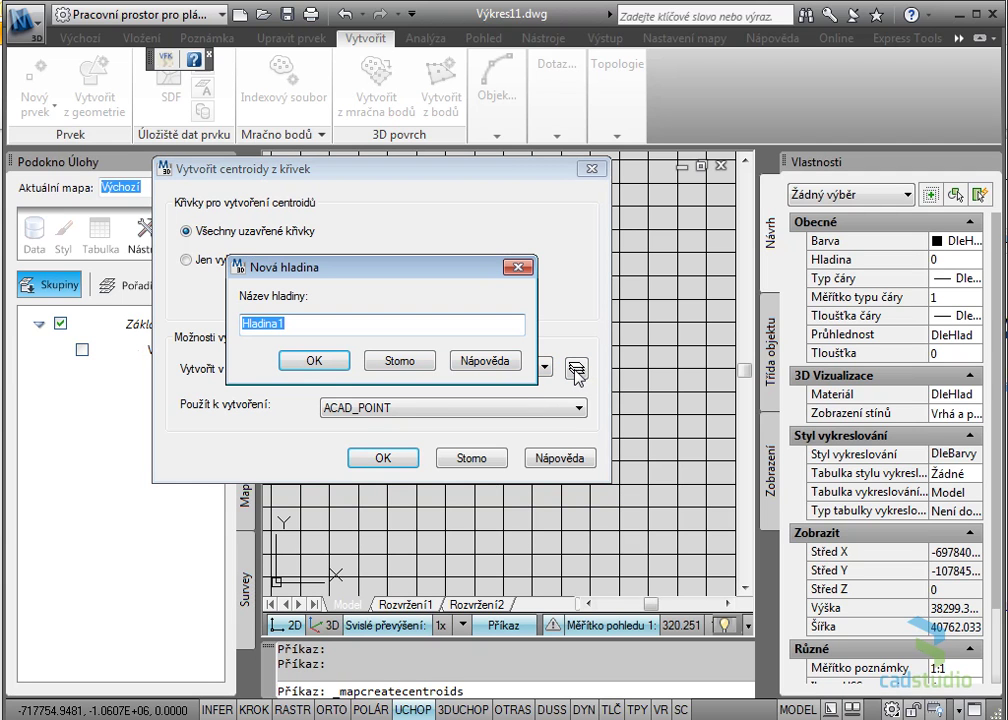
text(Cent)
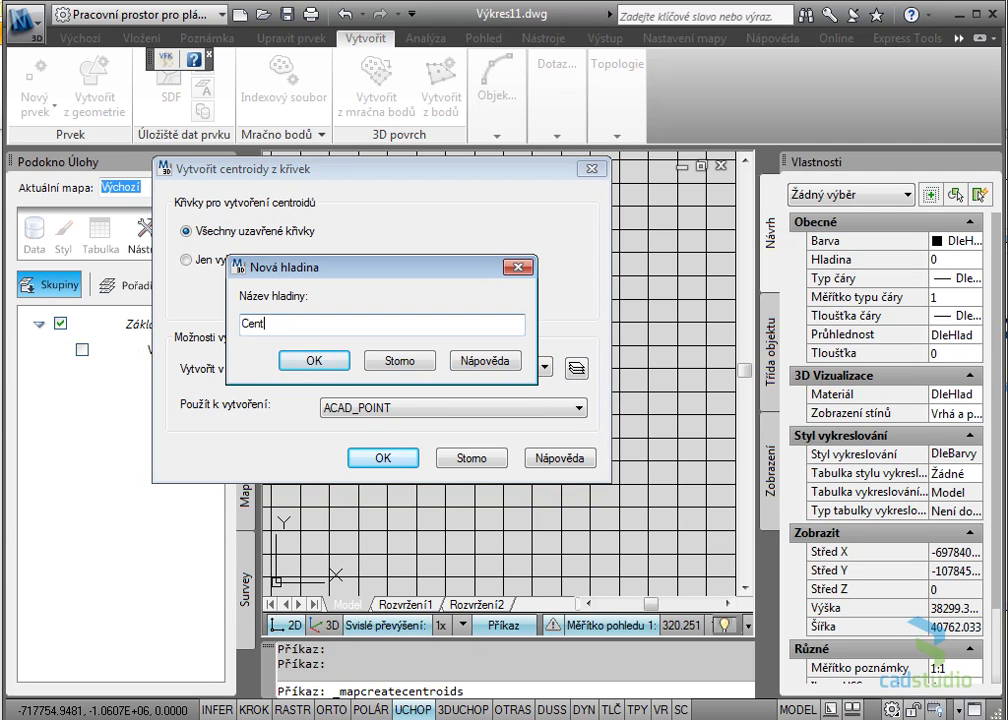
text(dy)
click(328, 362)
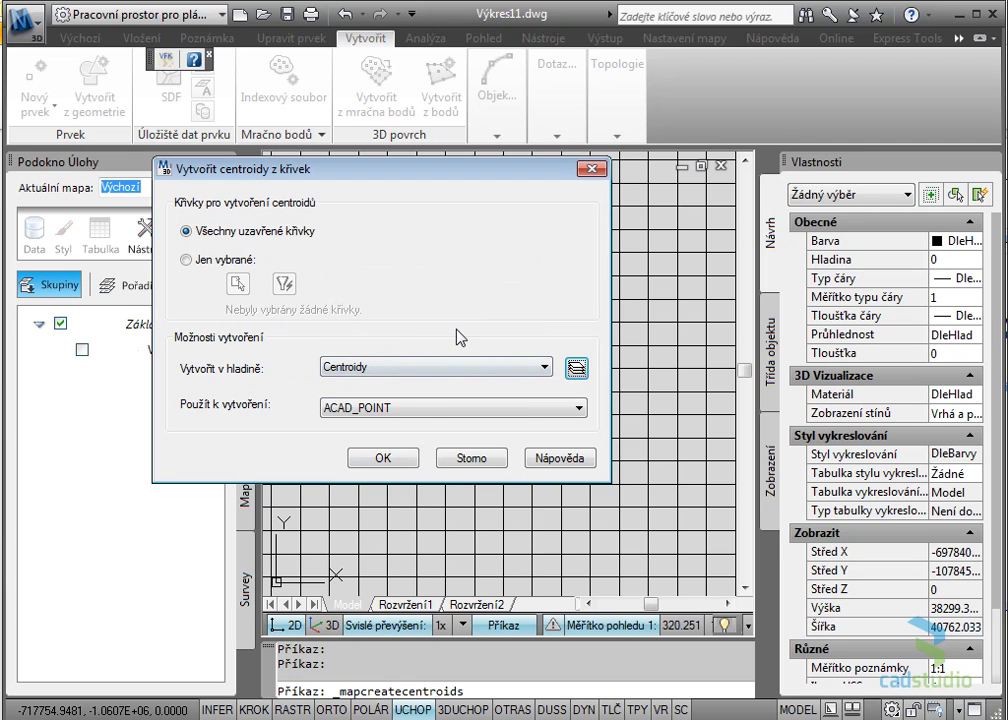
click(389, 460)
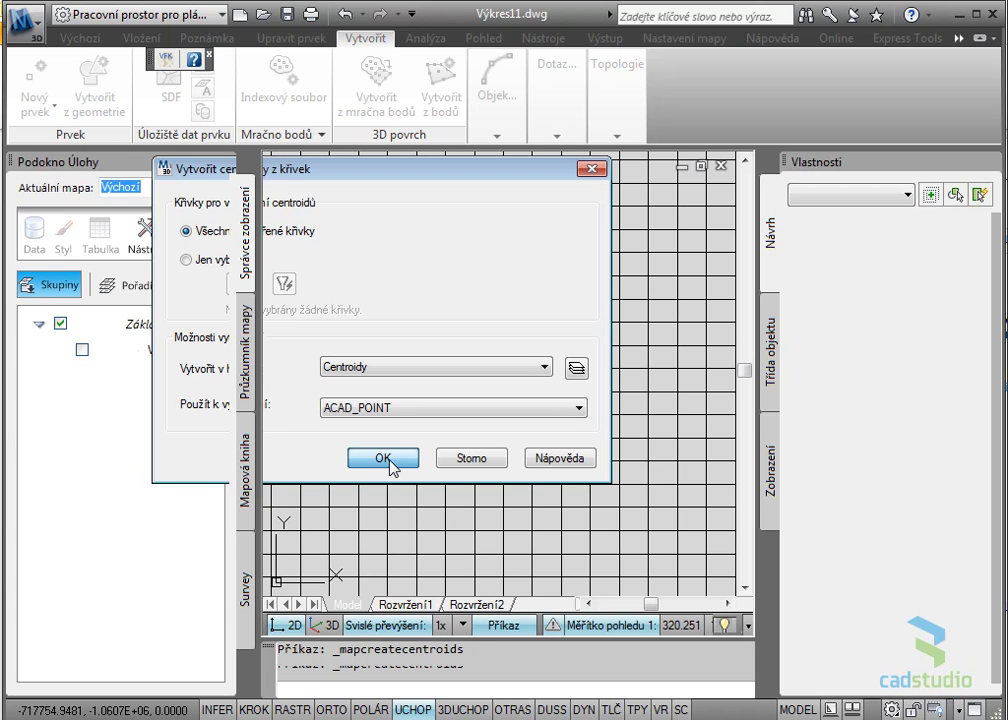
click(386, 459)
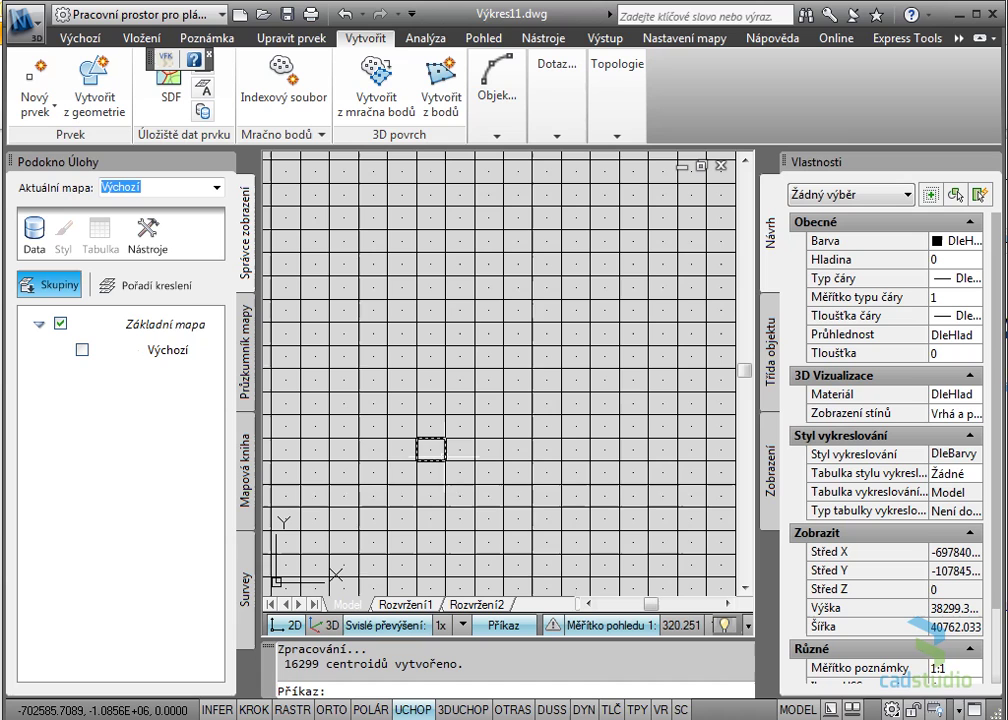
Zoom in and check that a centroid point is on Centroidy with OD:SM5 FeatId 12164.
scroll(431, 470, up, 2)
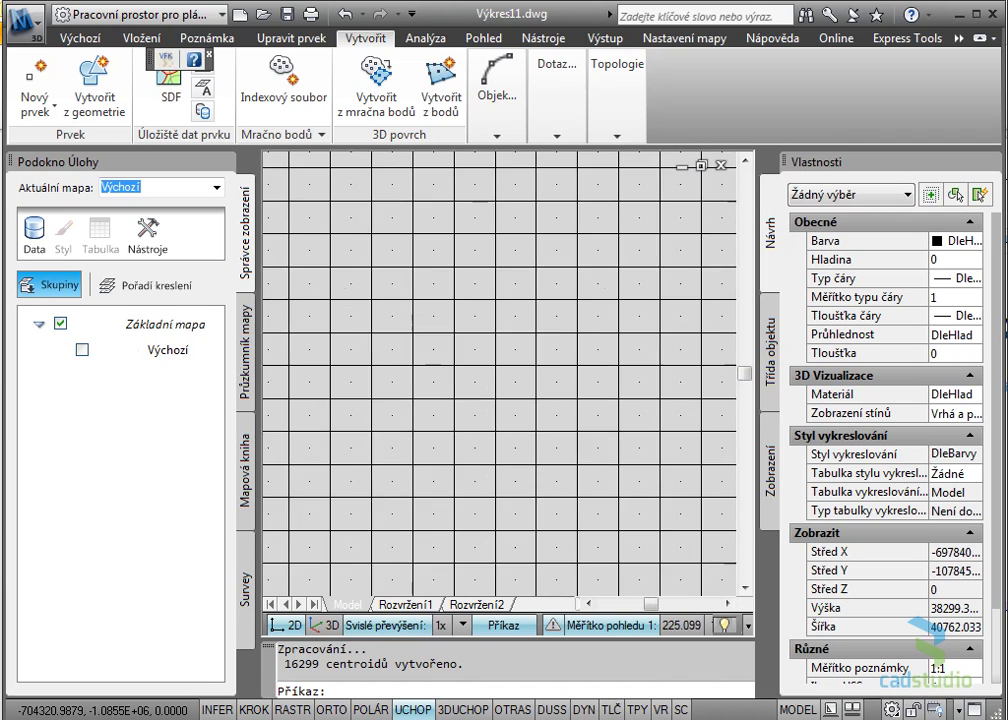
scroll(424, 455, up, 3)
click(440, 443)
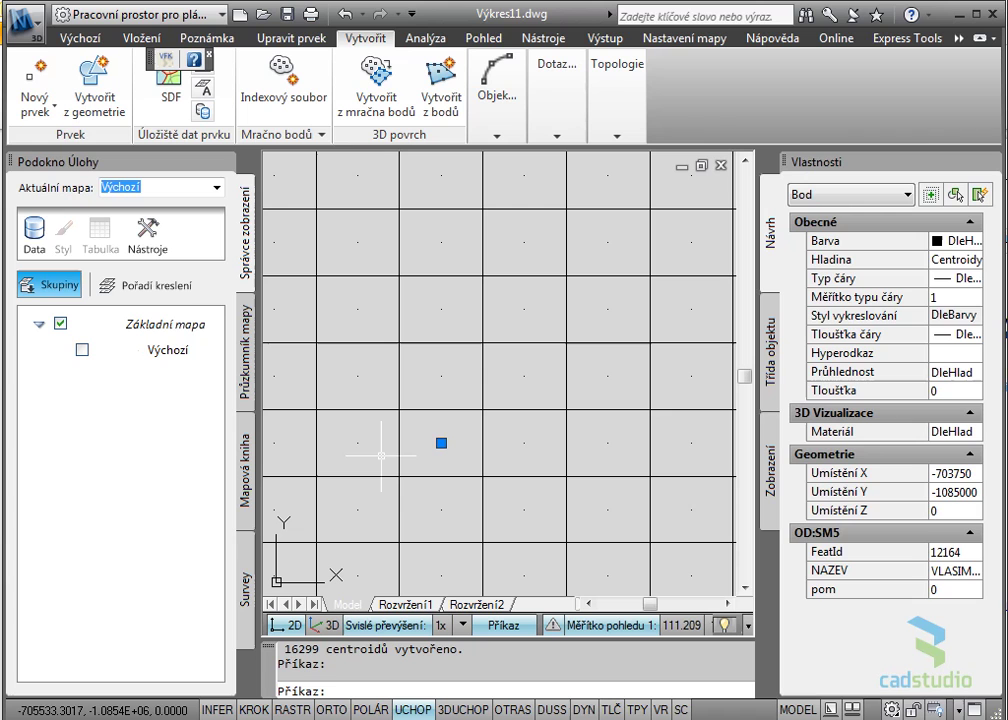
key(Escape)
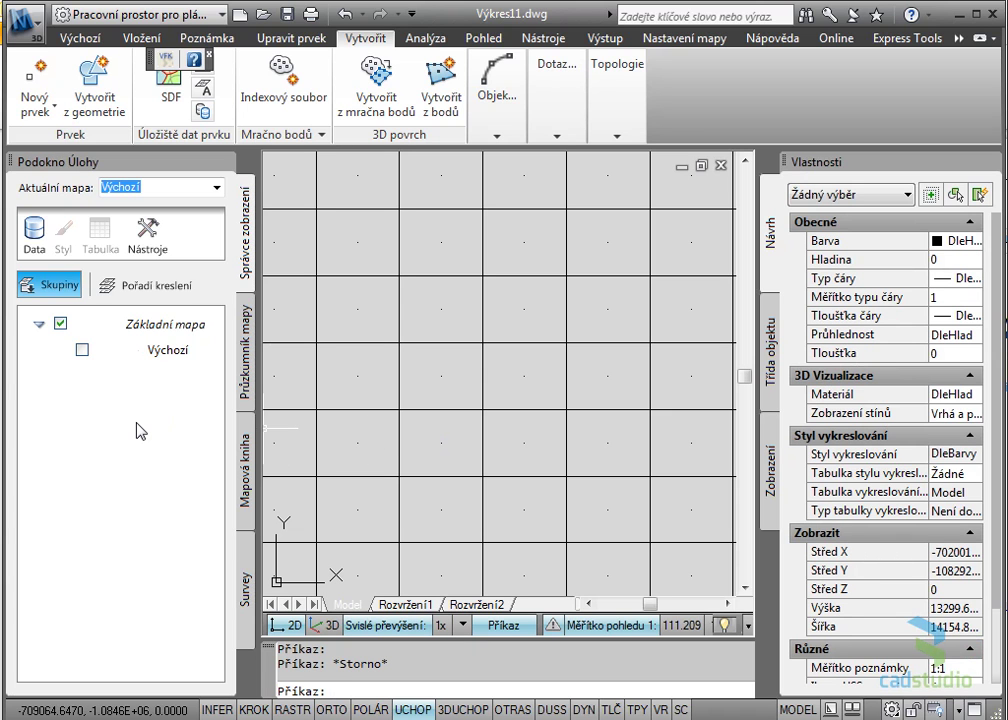
Add the drawing's Centroidy layer to the Display Manager as a map layer.
right_click(137, 423)
mouse_move(207, 462)
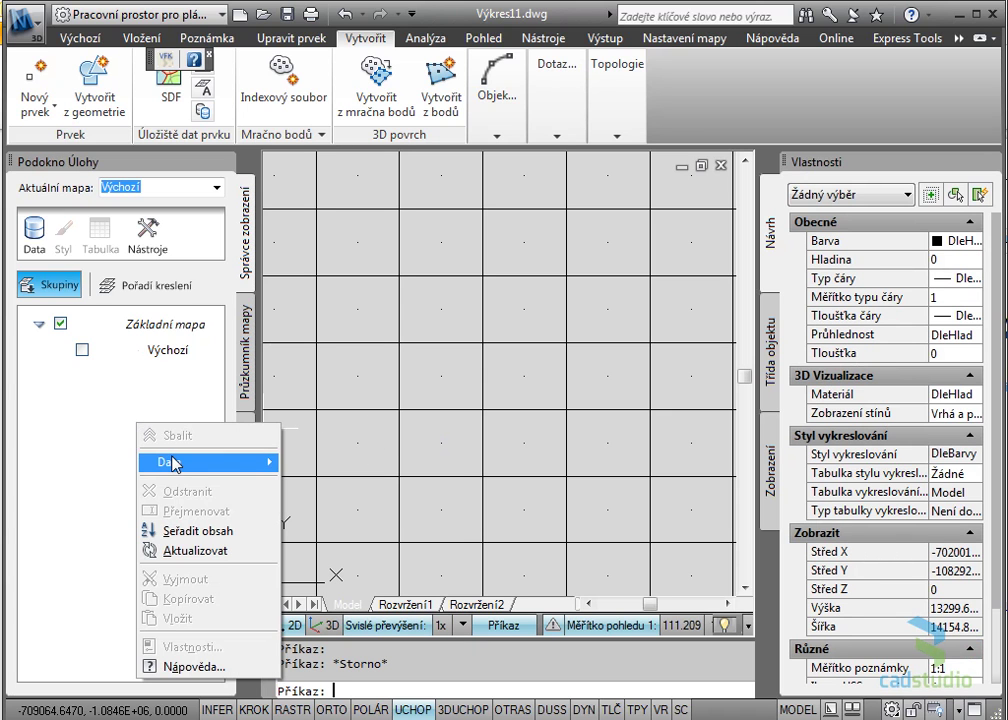
mouse_move(360, 529)
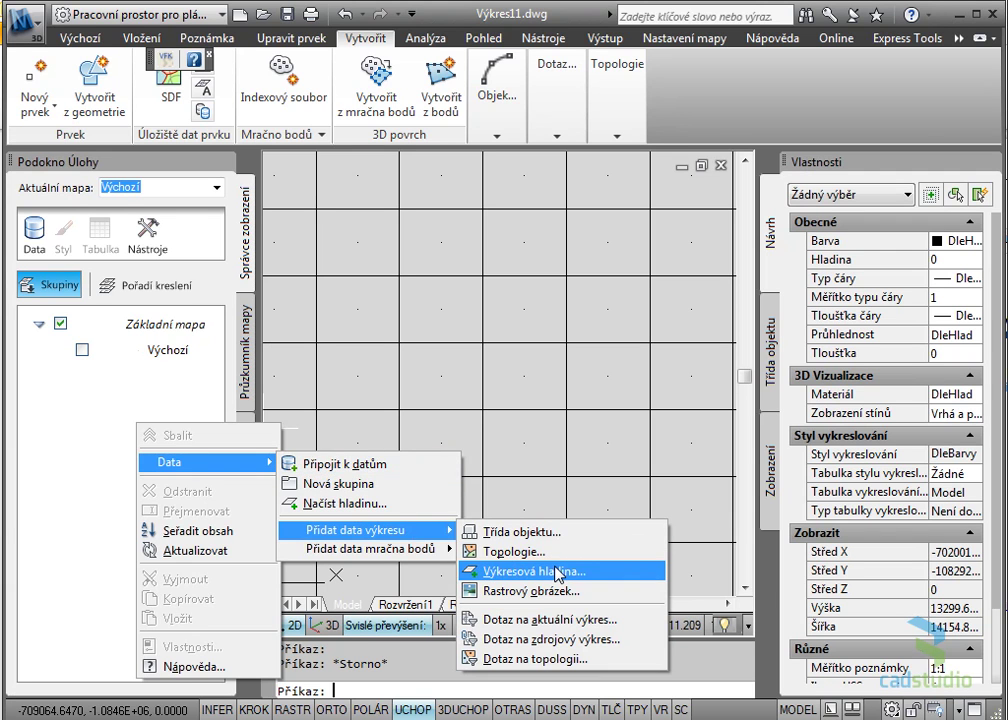
click(557, 572)
click(452, 271)
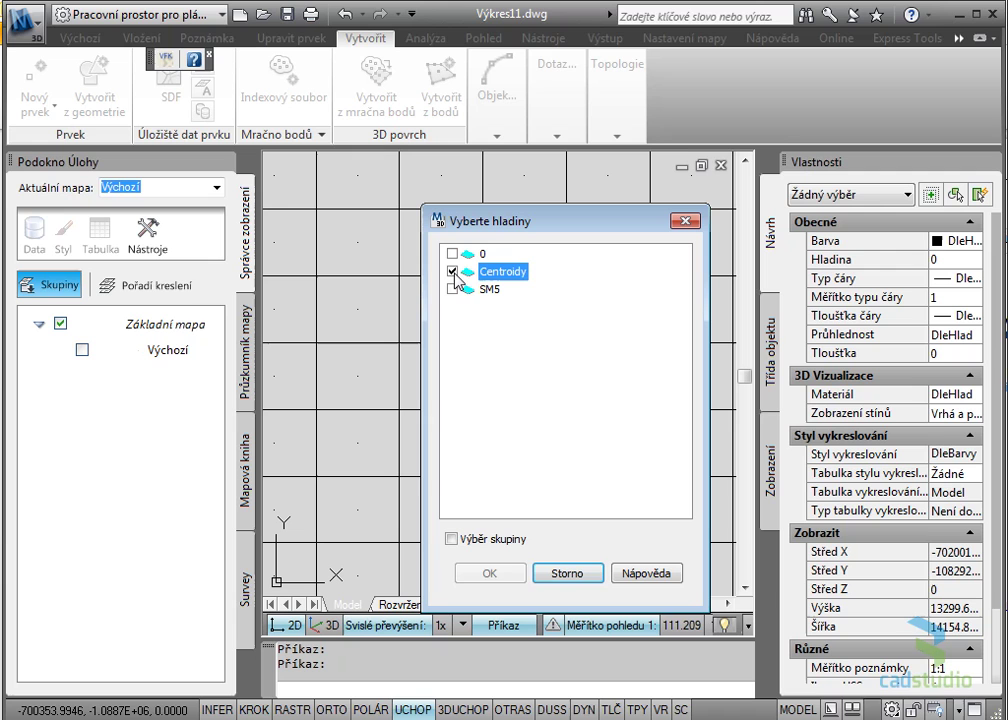
click(460, 578)
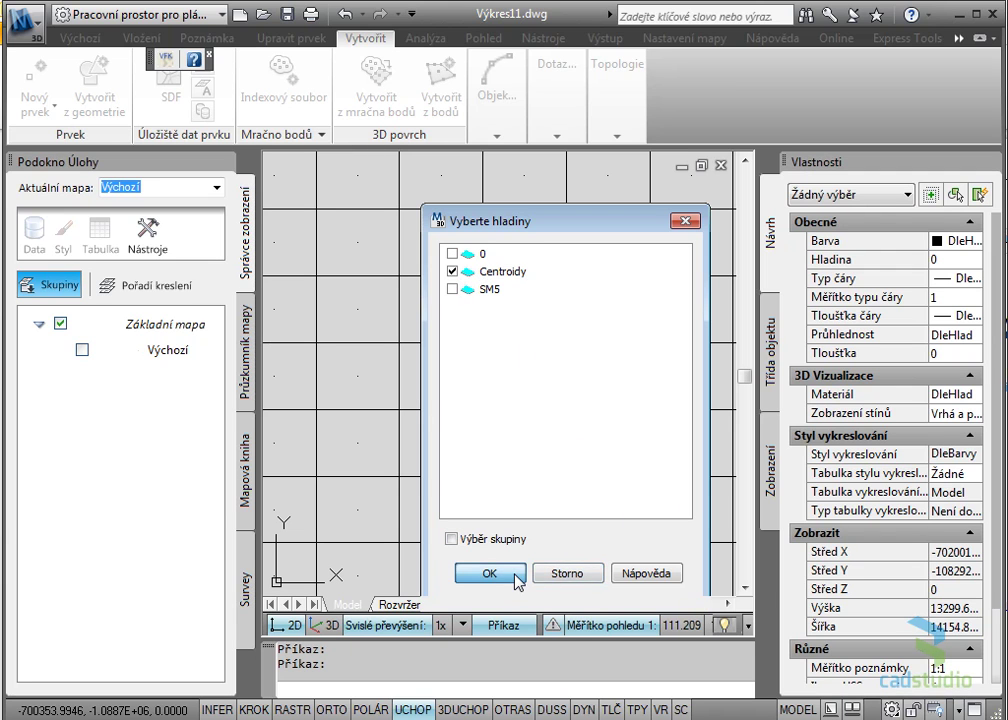
click(515, 579)
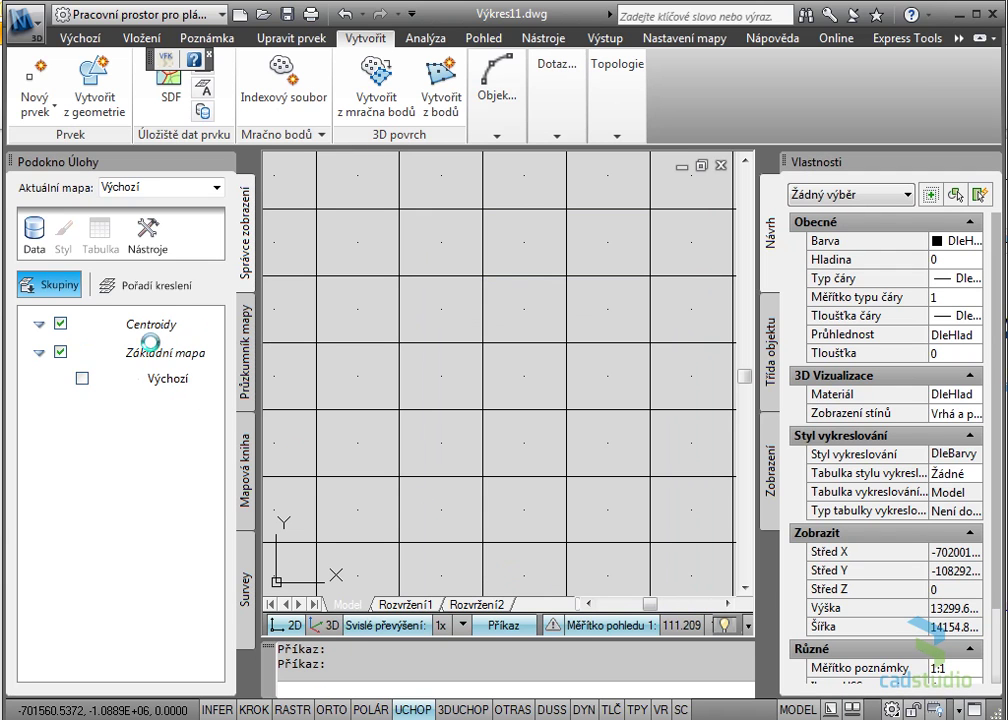
click(137, 334)
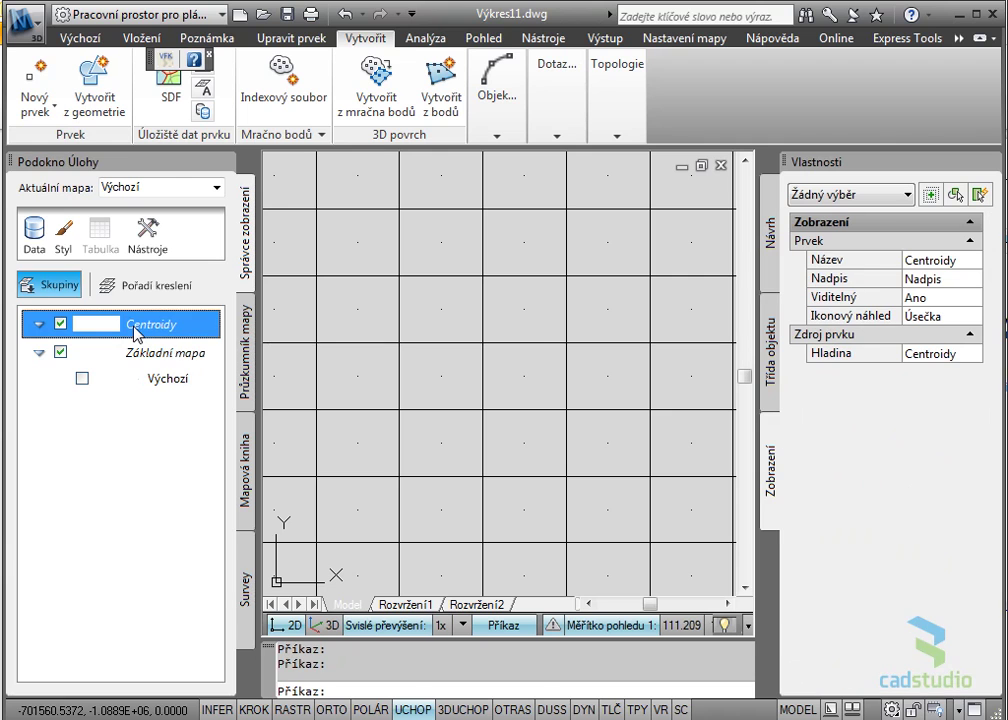
Add a text style (Styl textu, height 2.5) to the Centroidy display layer and select it.
right_click(137, 334)
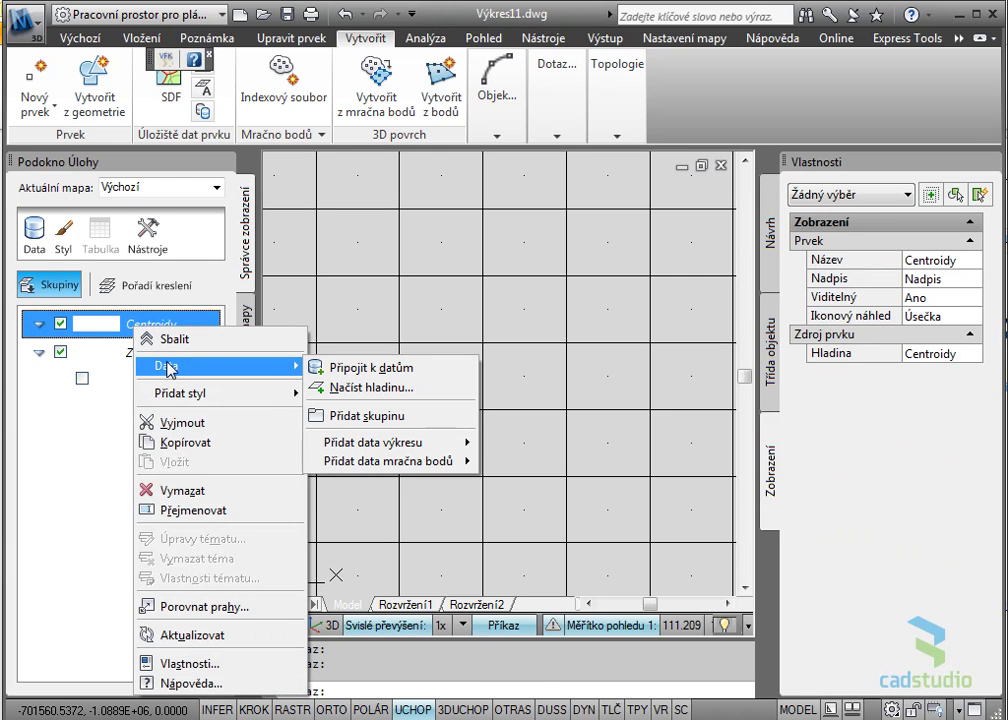
mouse_move(200, 393)
click(354, 444)
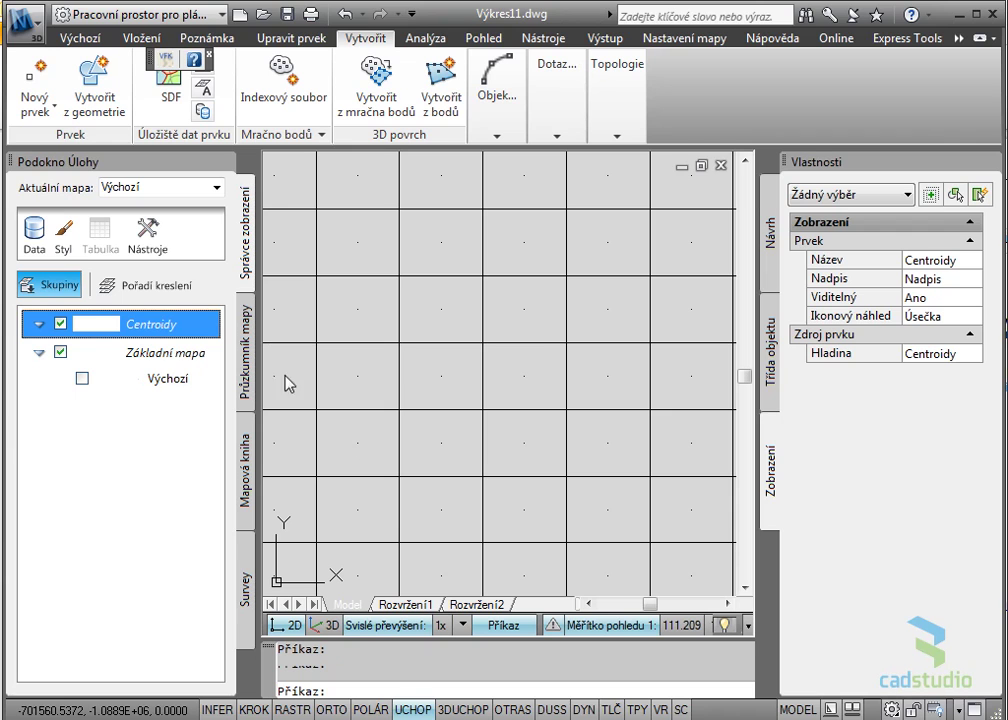
click(37, 325)
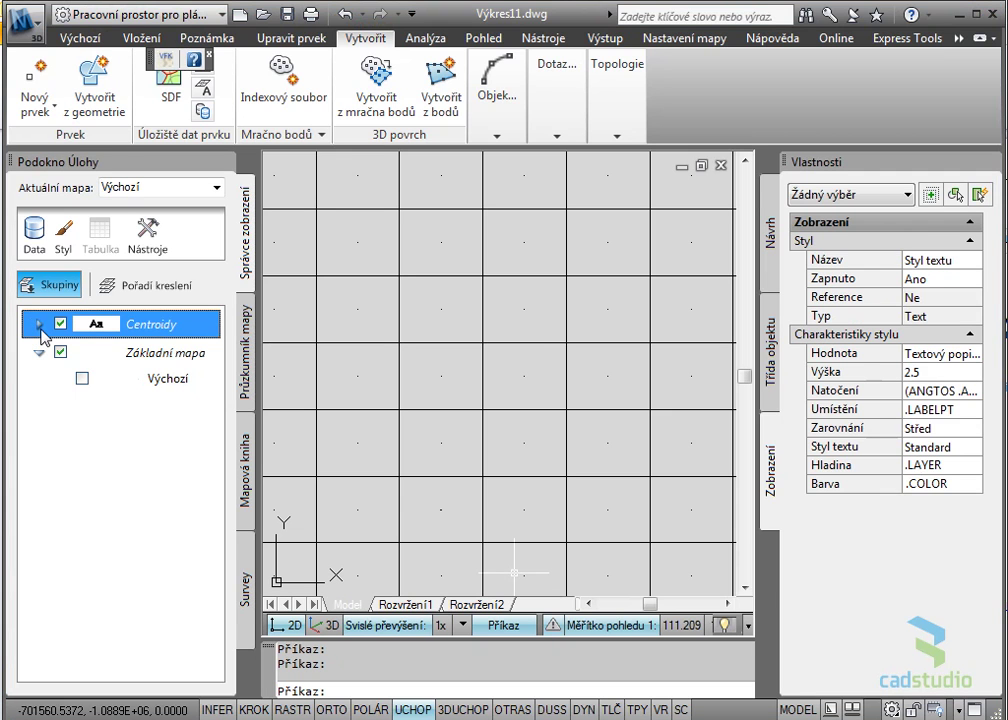
click(160, 357)
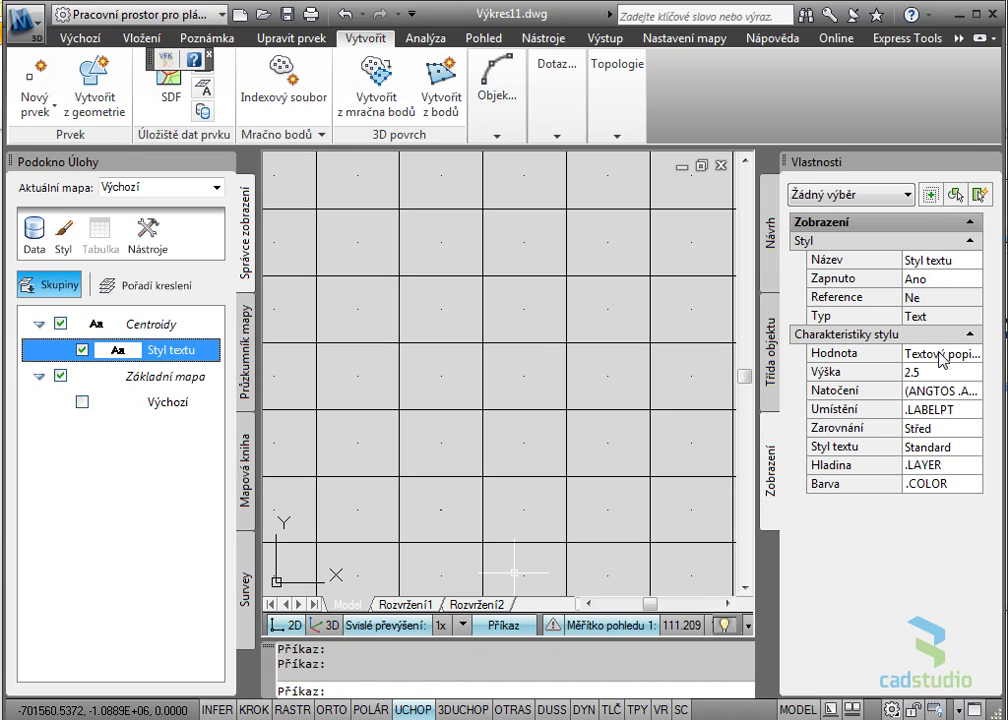
click(614, 454)
scroll(612, 452, up, 6)
scroll(600, 440, up, 6)
scroll(593, 425, up, 10)
scroll(588, 405, down, 10)
scroll(592, 410, down, 7)
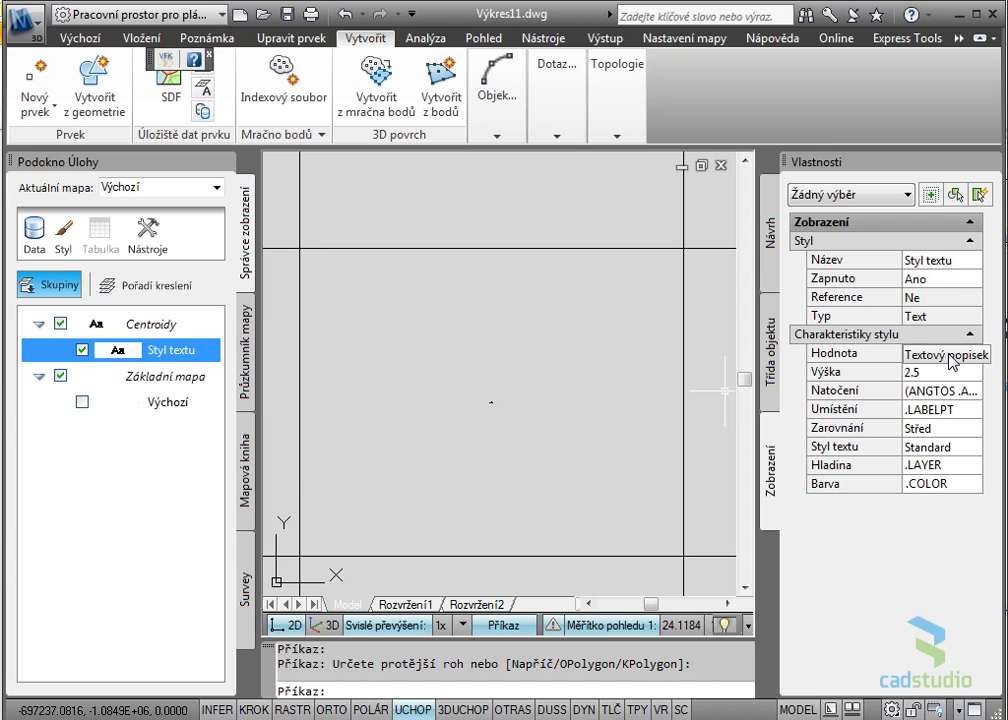
Set the Centroidy label value to the SM5 table's FeatId field (:FeatId@SM5).
click(948, 356)
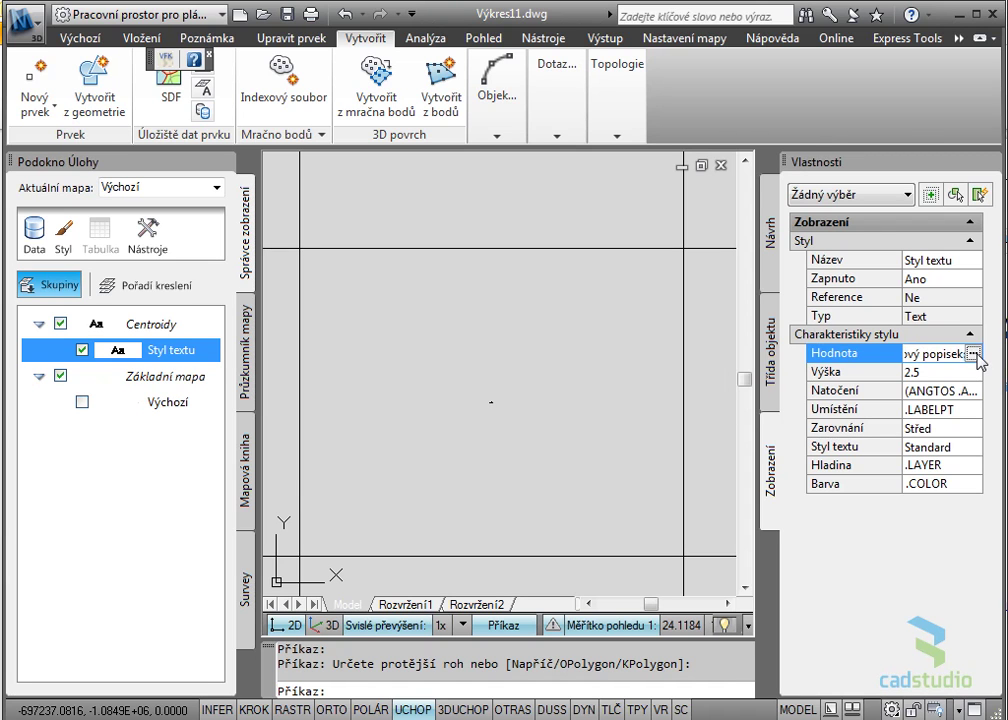
click(973, 355)
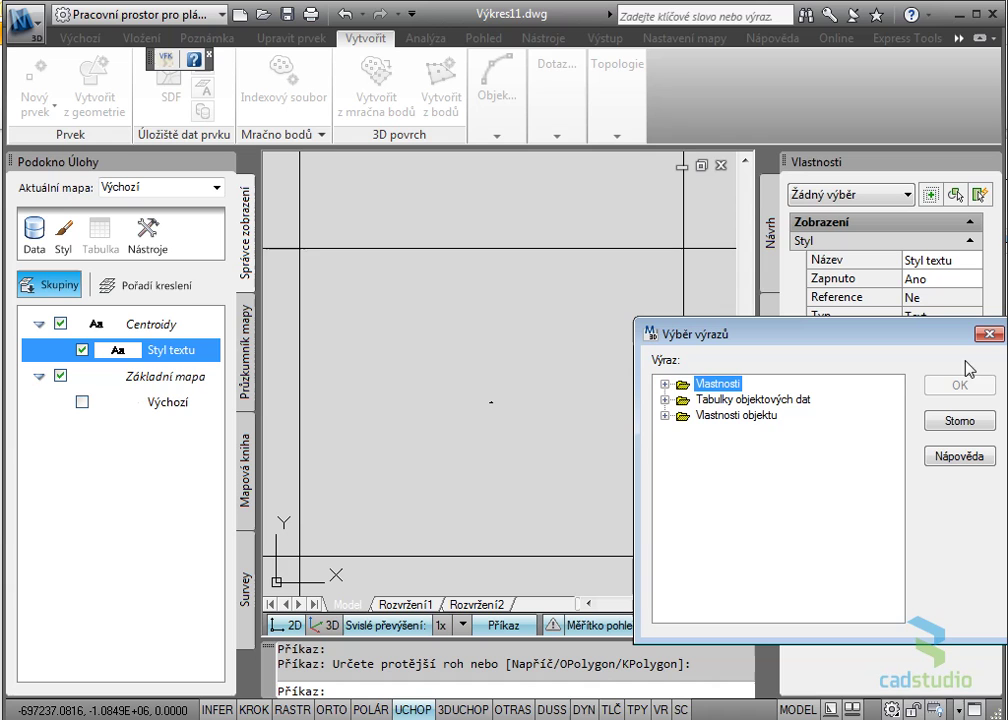
click(664, 399)
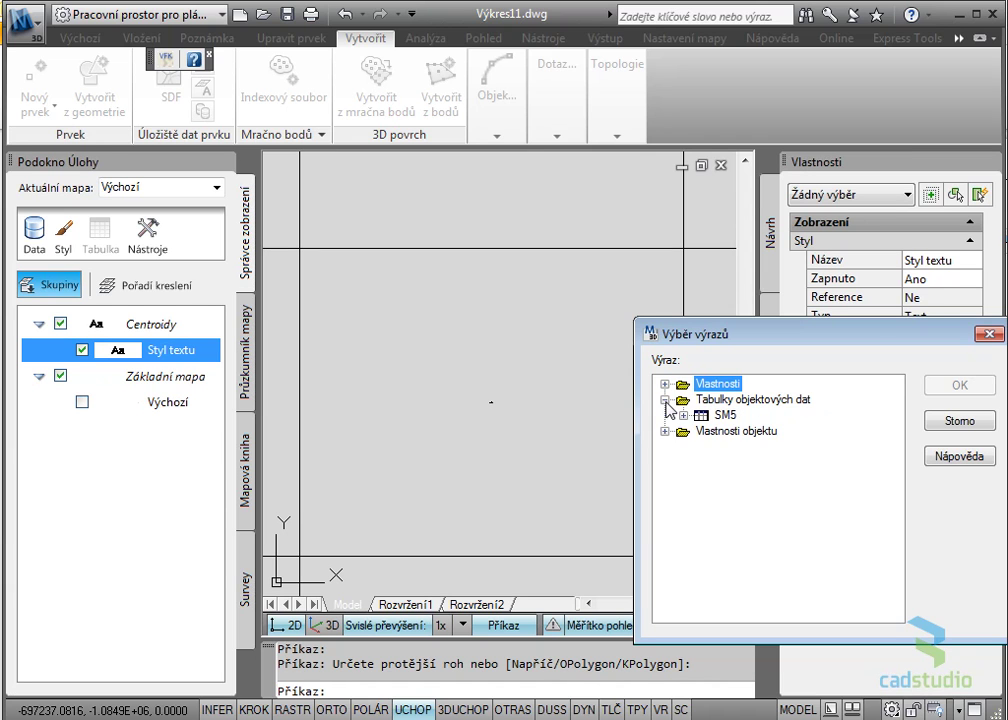
click(683, 415)
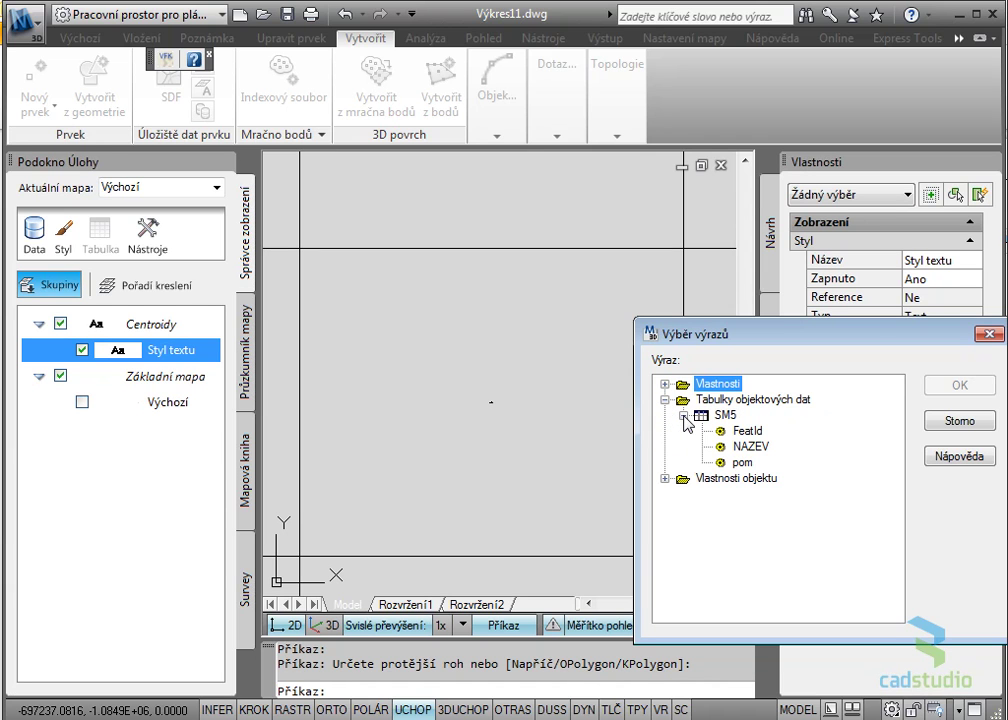
click(747, 431)
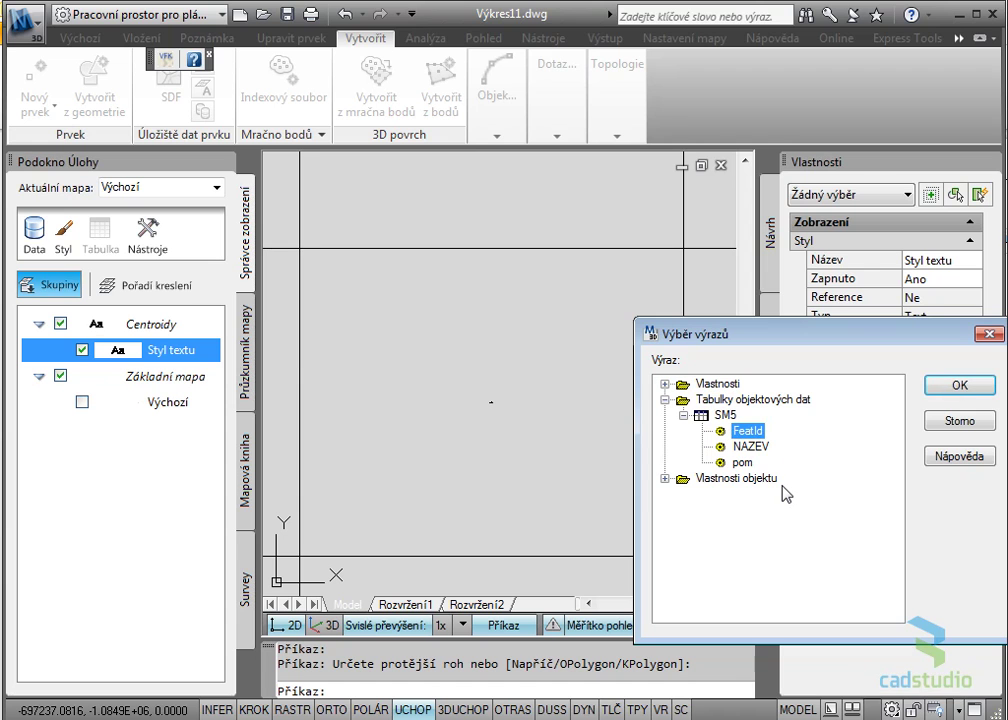
click(962, 387)
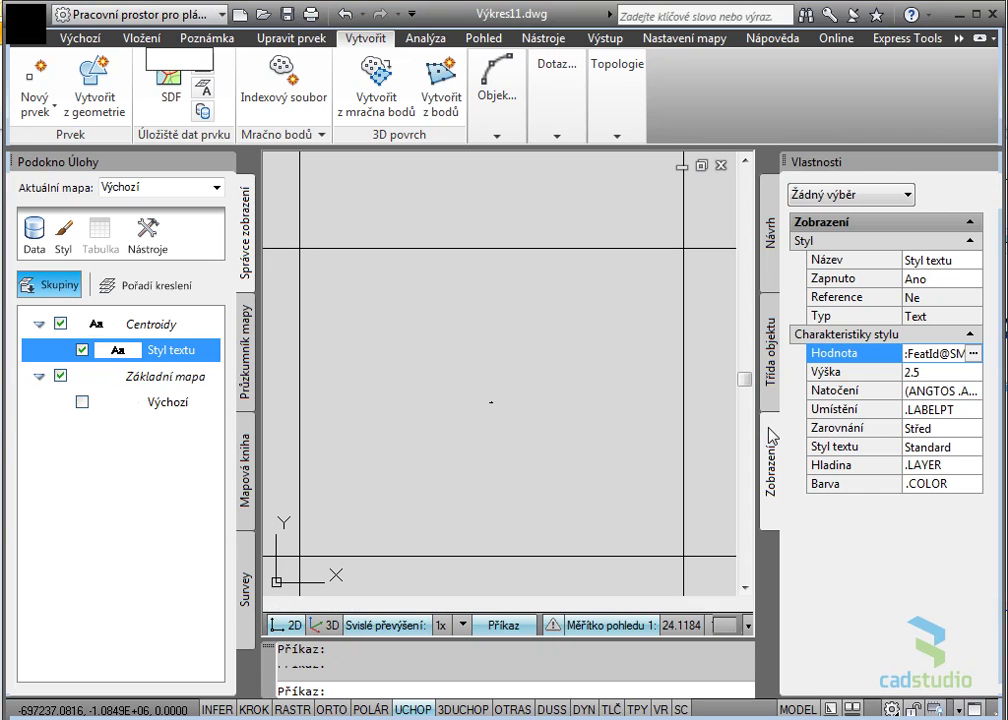
Change the Centroidy label height from 2.5 to 10 and refresh the layer.
scroll(495, 403, up, 2)
scroll(495, 403, up, 5)
scroll(450, 420, up, 2)
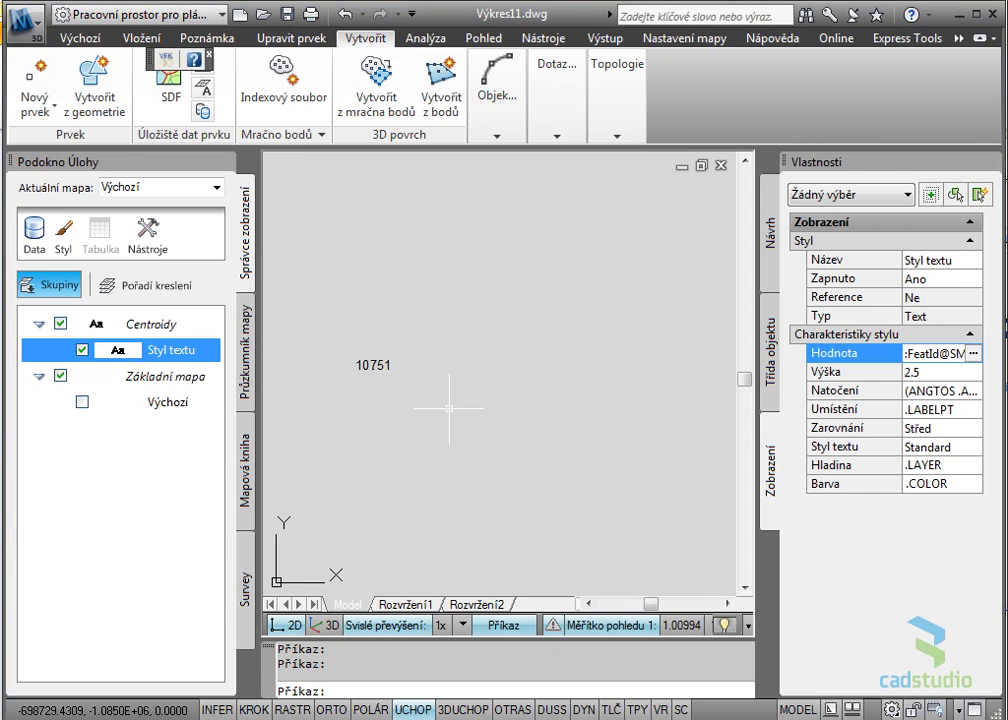
scroll(420, 380, up, 1)
click(836, 372)
text(10)
key(Return)
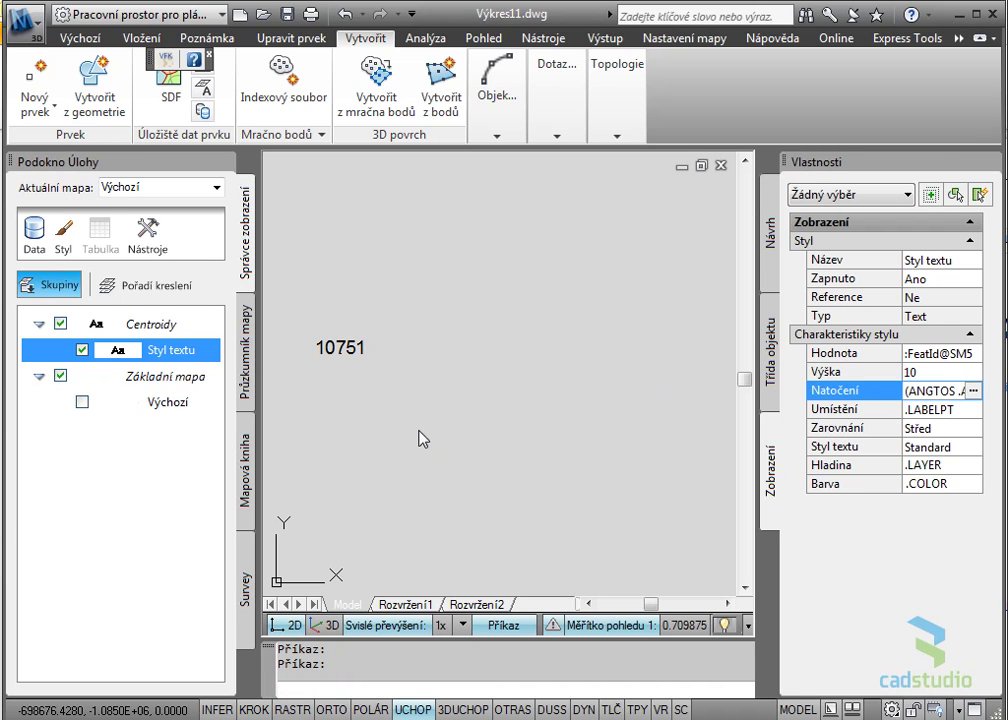
click(140, 324)
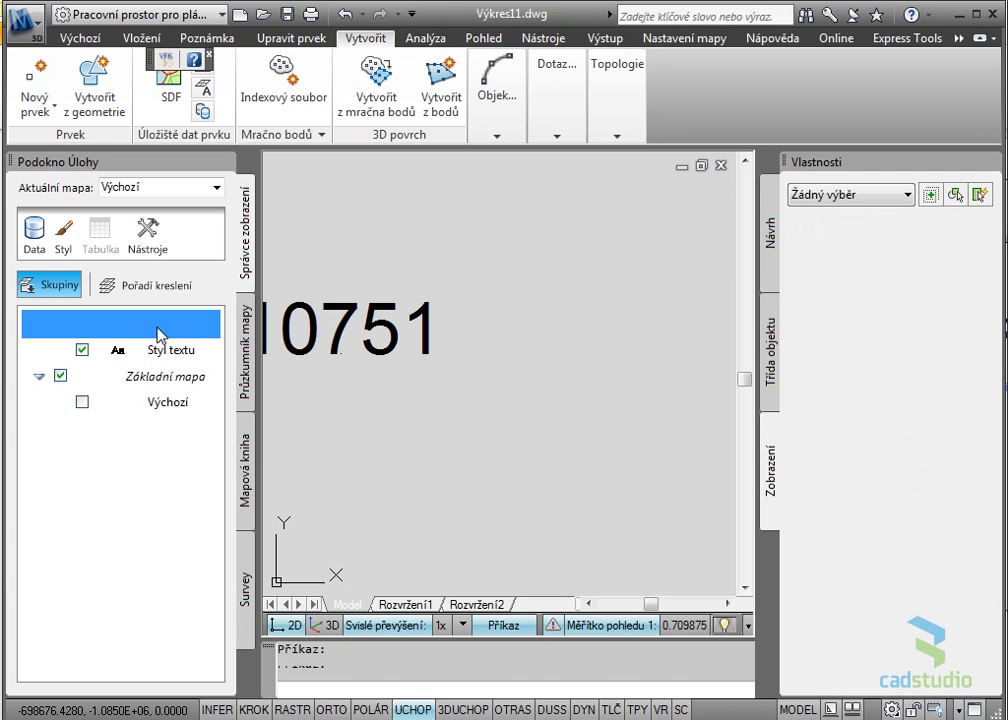
click(335, 376)
Zoom and pan across the map to inspect FeatId labels such as 10751 and 10752.
scroll(404, 410, down, 5)
scroll(402, 408, down, 5)
scroll(402, 410, down, 4)
scroll(412, 409, up, 2)
scroll(436, 404, up, 5)
scroll(436, 404, up, 6)
scroll(450, 376, up, 2)
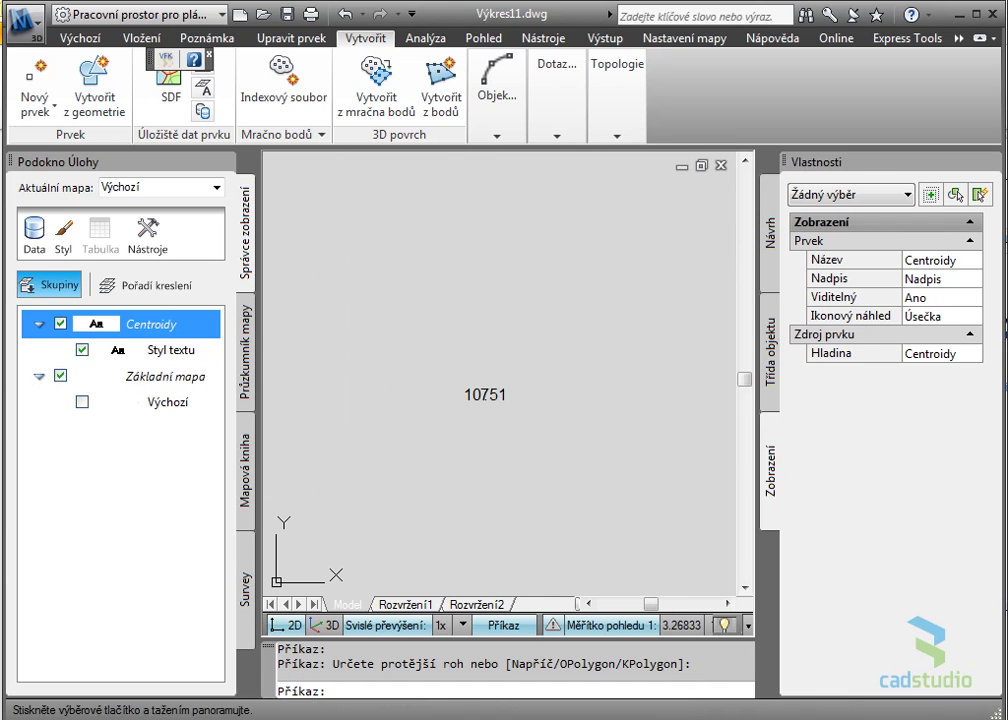
scroll(521, 477, down, 6)
mouse_move(513, 468)
middle_down()
mouse_move(524, 342)
mouse_move(541, 349)
middle_up()
scroll(495, 522, up, 2)
scroll(508, 382, up, 2)
scroll(522, 472, up, 6)
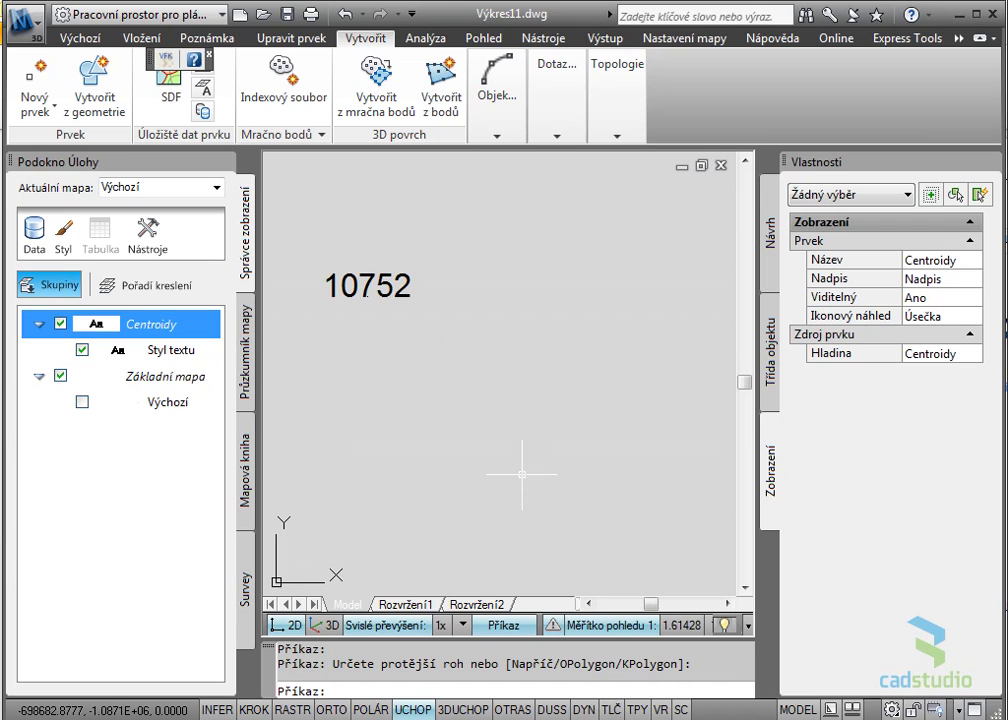
scroll(404, 352, down, 6)
scroll(404, 352, down, 8)
scroll(416, 355, down, 7)
scroll(418, 352, down, 6)
scroll(418, 350, down, 4)
scroll(420, 348, down, 2)
scroll(420, 348, down, 3)
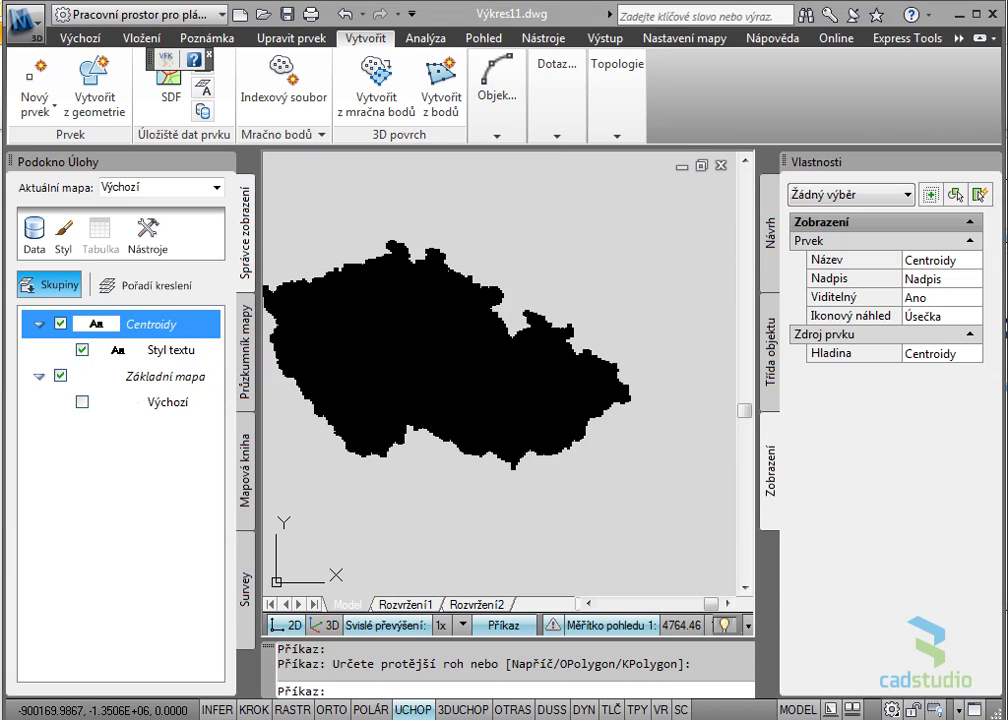